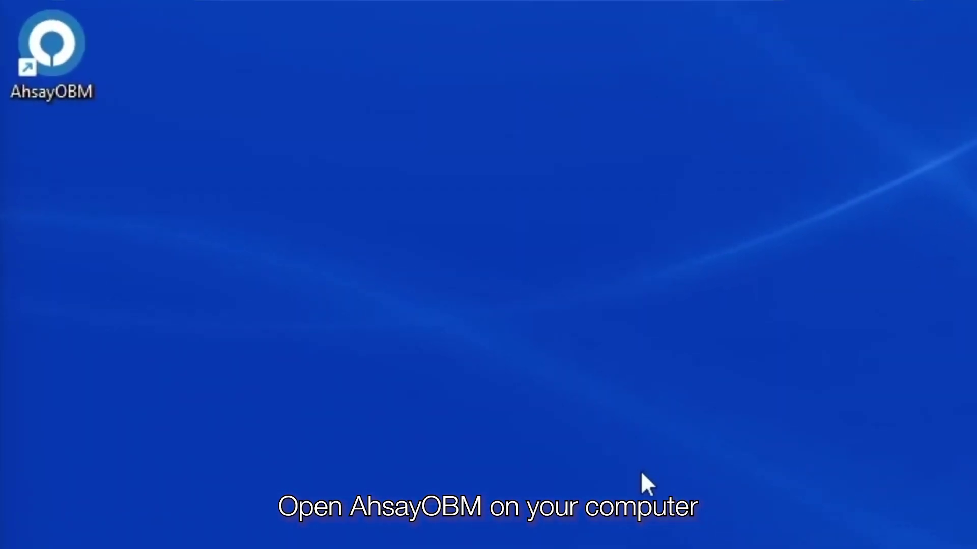
- Launch AhsayOBM, sign in with the account password, and open the Backup Sets page
{"action": "double_click", "coordinate": [96, 76]}
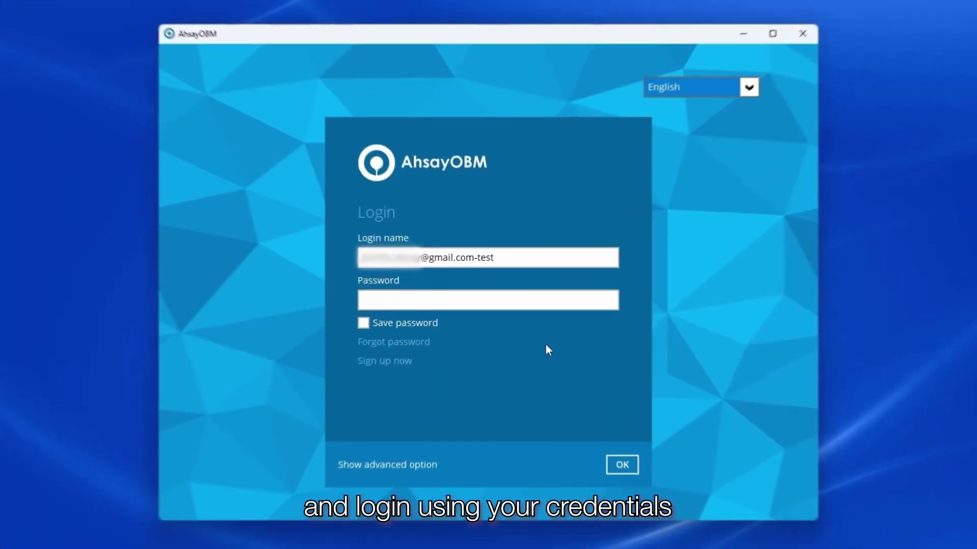
{"action": "left_click", "coordinate": [506, 305]}
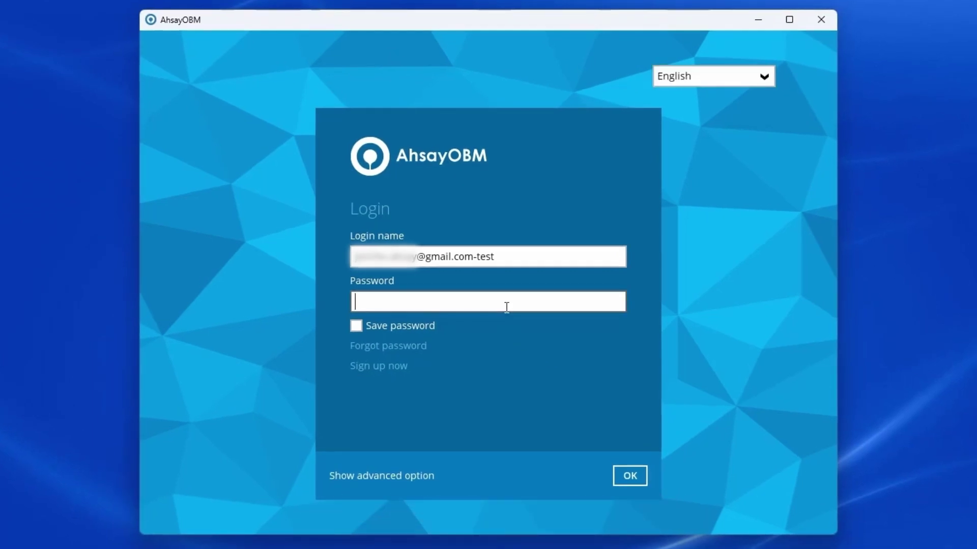
{"action": "type", "text": "••••••••"}
{"action": "key", "text": "Return"}
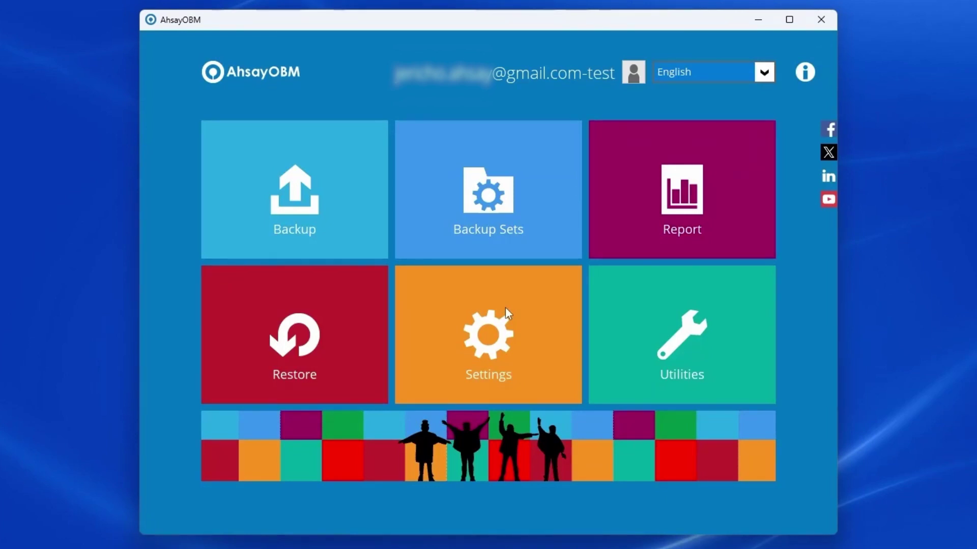
{"action": "left_click", "coordinate": [500, 201]}
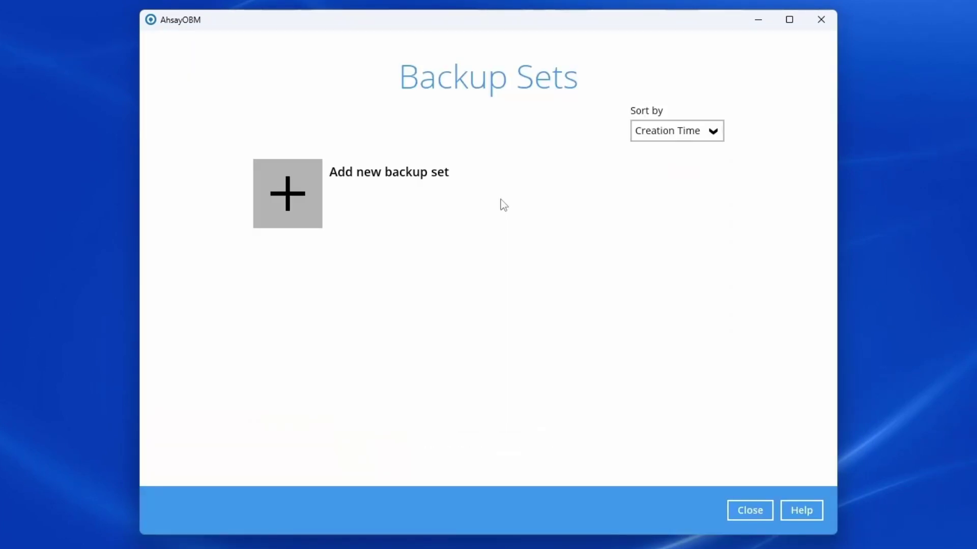
- Add a backup set of type VMware Backup and name it 'VMware ESXi Test'
{"action": "left_click", "coordinate": [293, 204]}
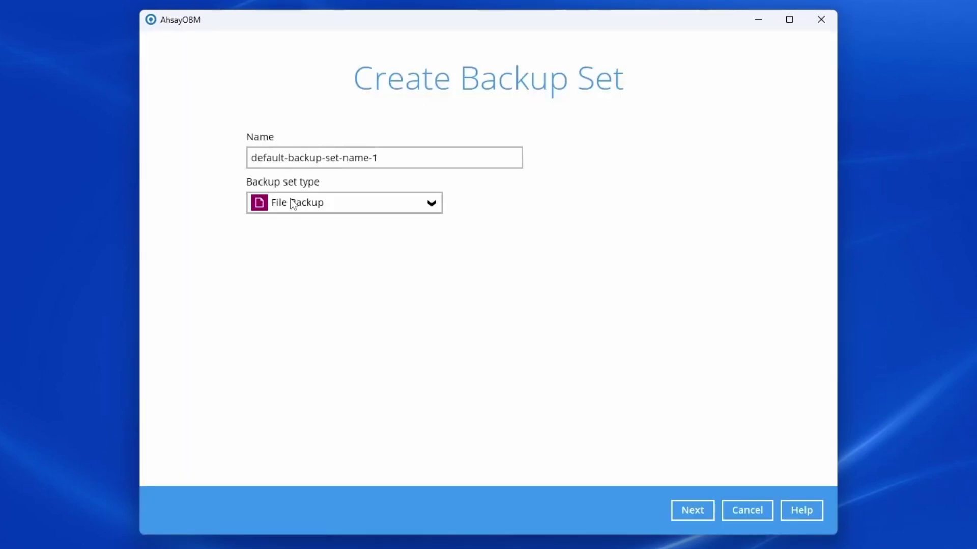
{"action": "left_click", "coordinate": [369, 205]}
{"action": "scroll", "coordinate": [377, 292], "scroll_direction": "down", "scroll_amount": 2}
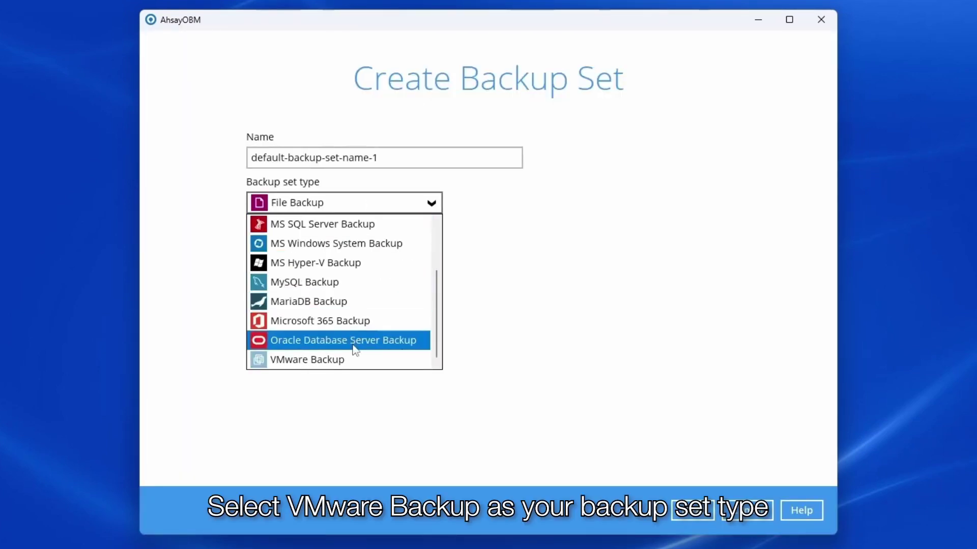
{"action": "left_click", "coordinate": [355, 364]}
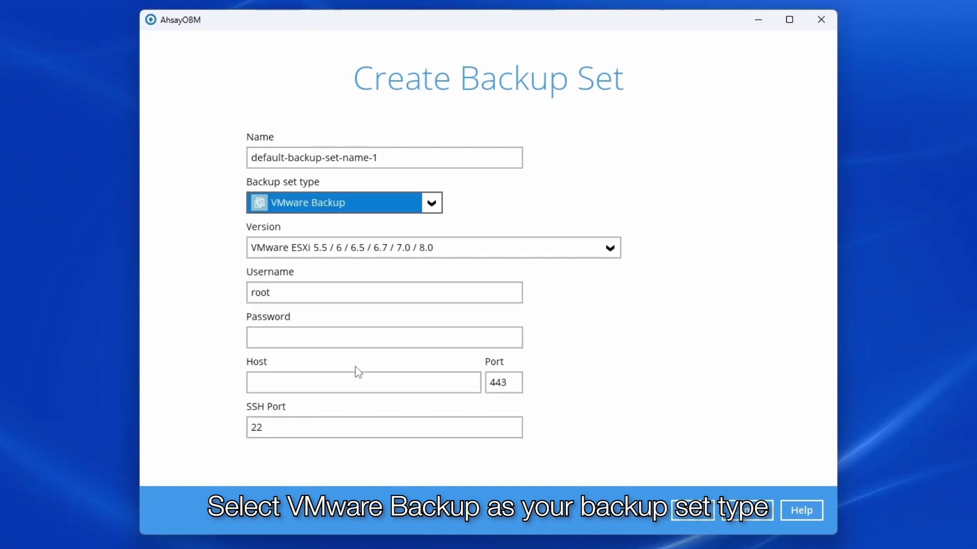
{"action": "left_click_drag", "start_coordinate": [404, 157], "coordinate": [220, 143]}
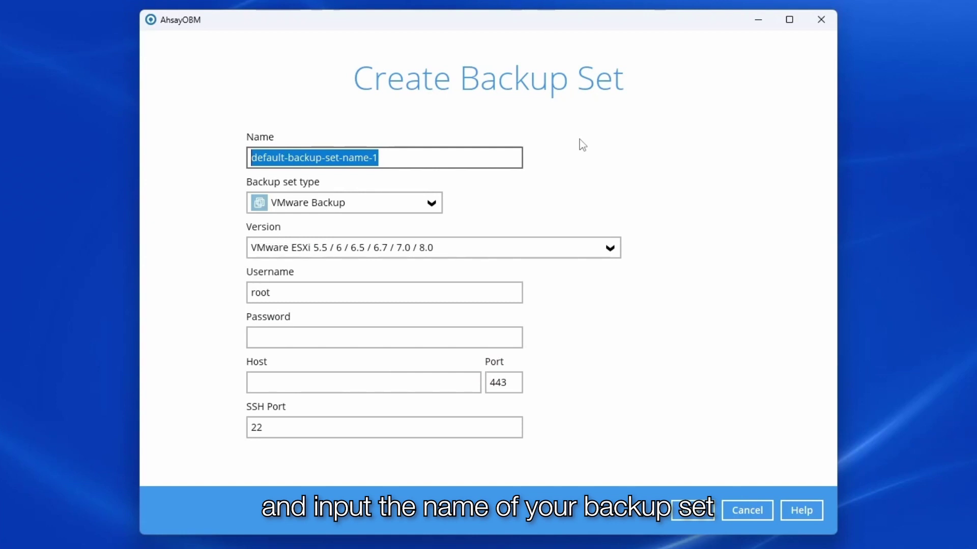
{"action": "type", "text": "VMware E"}
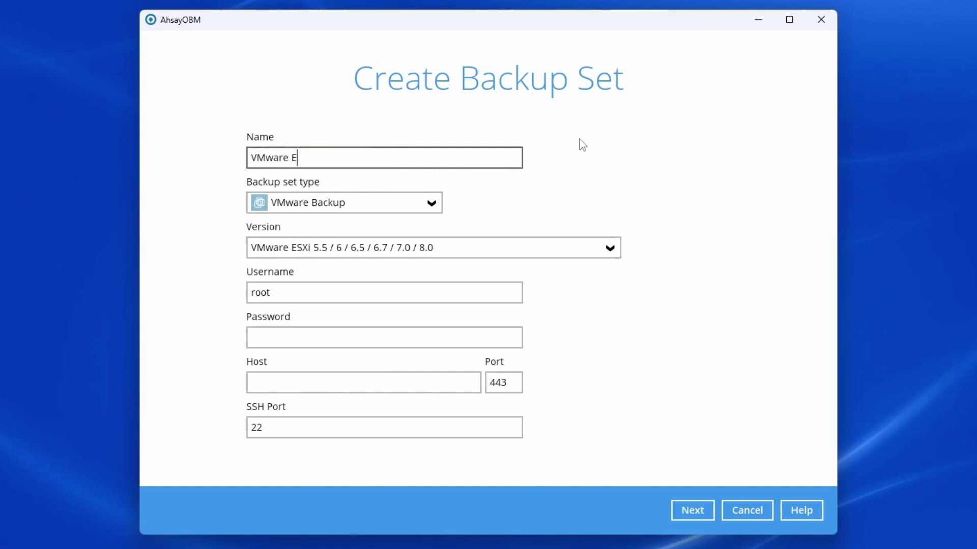
{"action": "type", "text": "SXi Test"}
{"action": "left_click", "coordinate": [428, 239]}
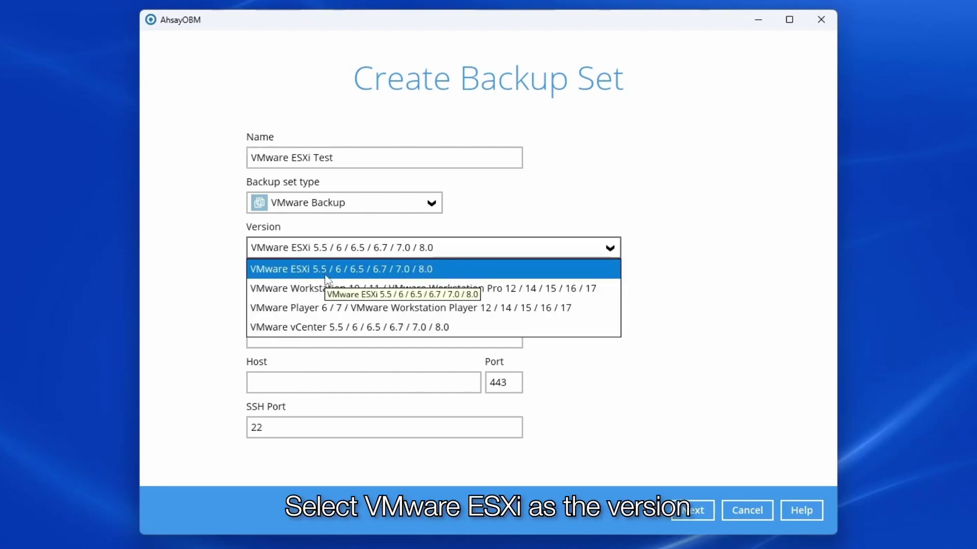
- Choose VMware ESXi 5.5–8.0 as the version, enter the host password, and set host 10.121.8.152
{"action": "left_click", "coordinate": [325, 275]}
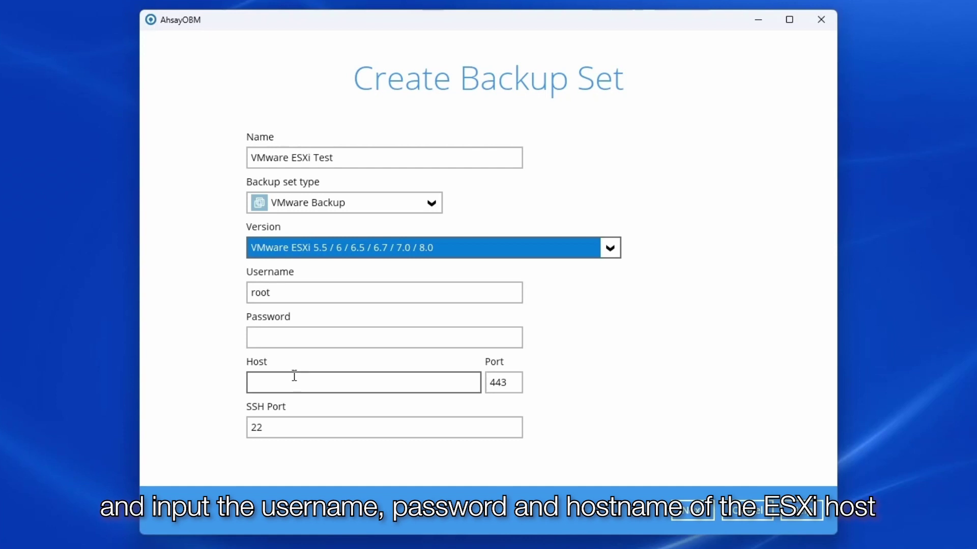
{"action": "left_click", "coordinate": [316, 337]}
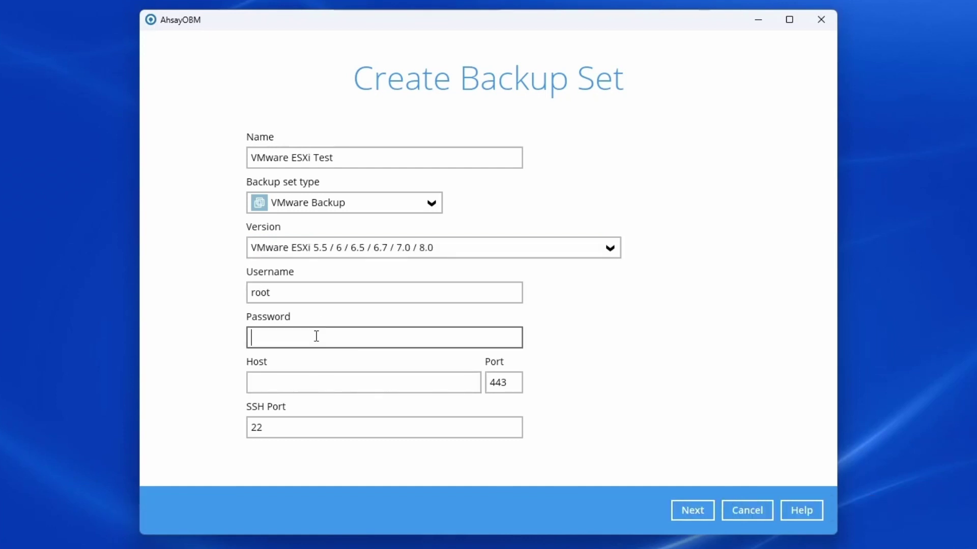
{"action": "type", "text": "•••••••••"}
{"action": "left_click", "coordinate": [290, 384]}
{"action": "type", "text": "10."}
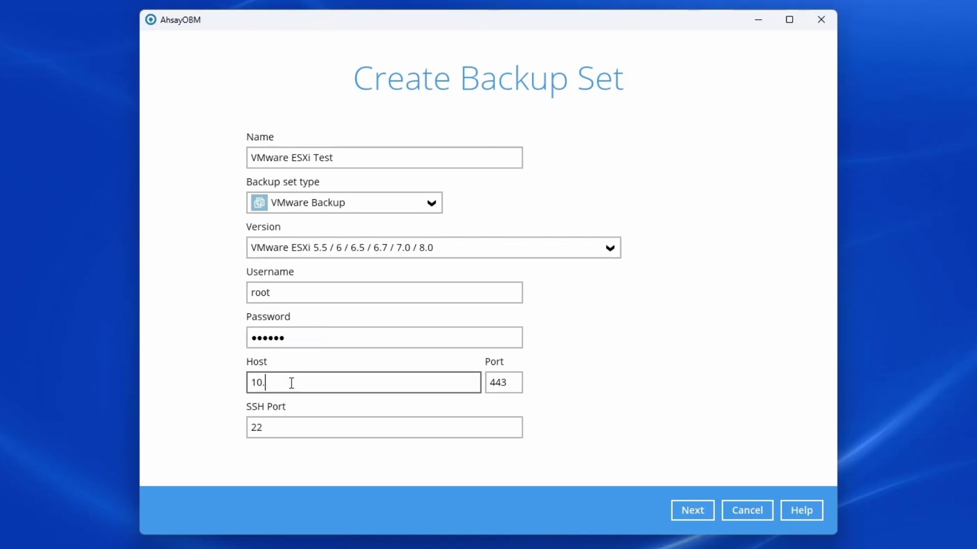
{"action": "type", "text": "121.8.152"}
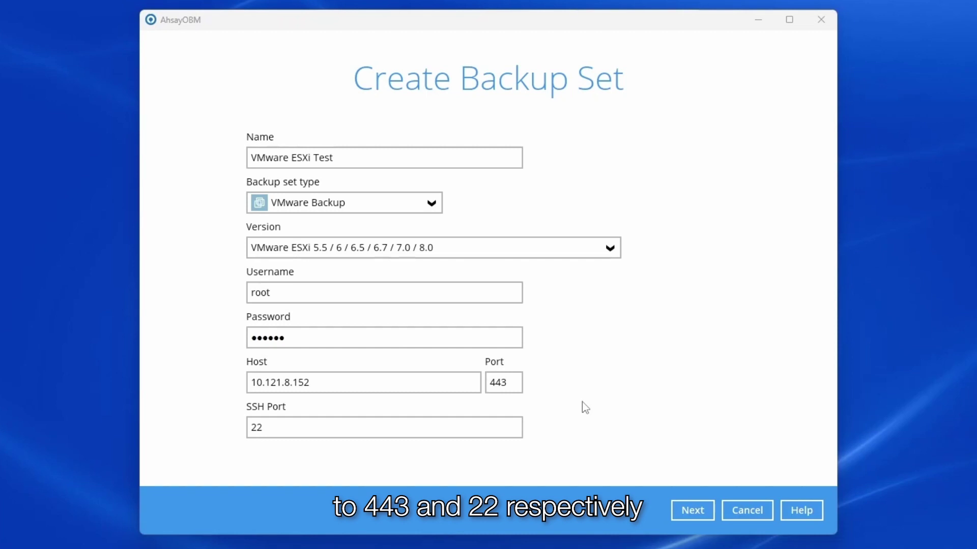
- Verify the ESXi connection and select Arch Linux 5 plus Windows 2008 R2's Hard disk 2 as the backup source
{"action": "left_click", "coordinate": [698, 515]}
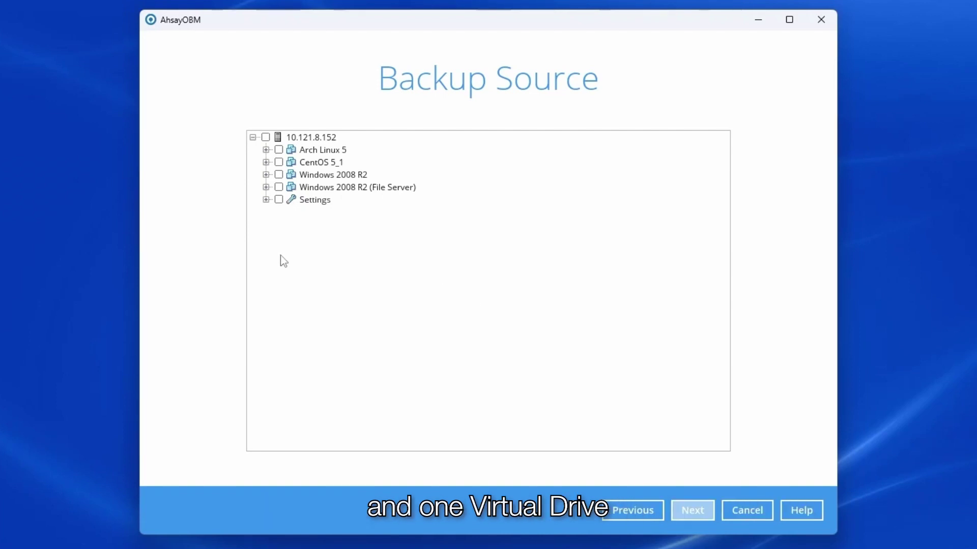
{"action": "left_click", "coordinate": [279, 150]}
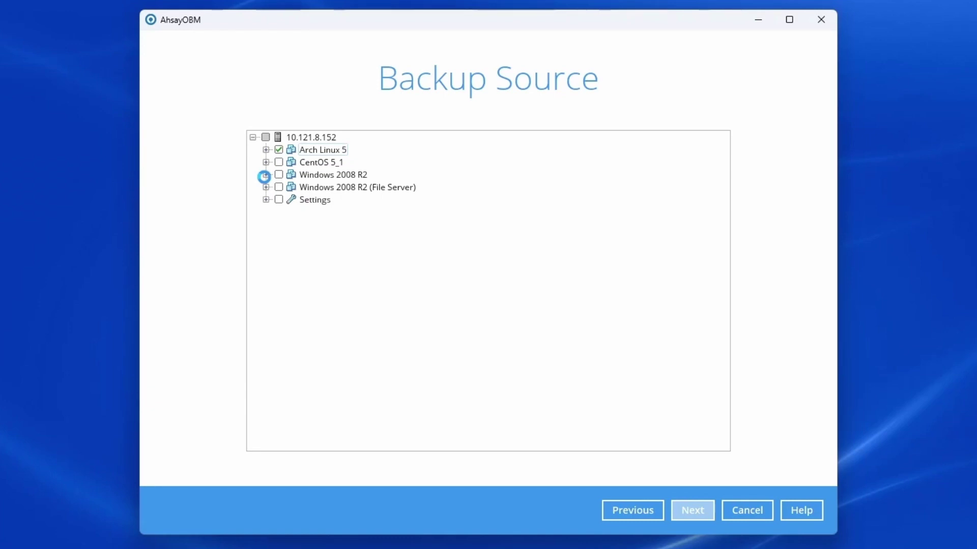
{"action": "left_click", "coordinate": [265, 175]}
{"action": "left_click", "coordinate": [291, 199]}
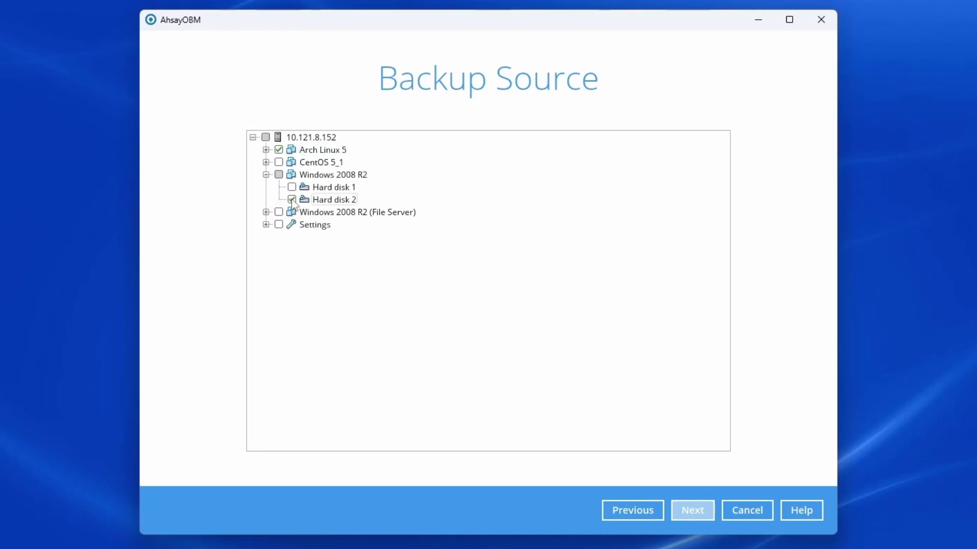
{"action": "left_click", "coordinate": [697, 511]}
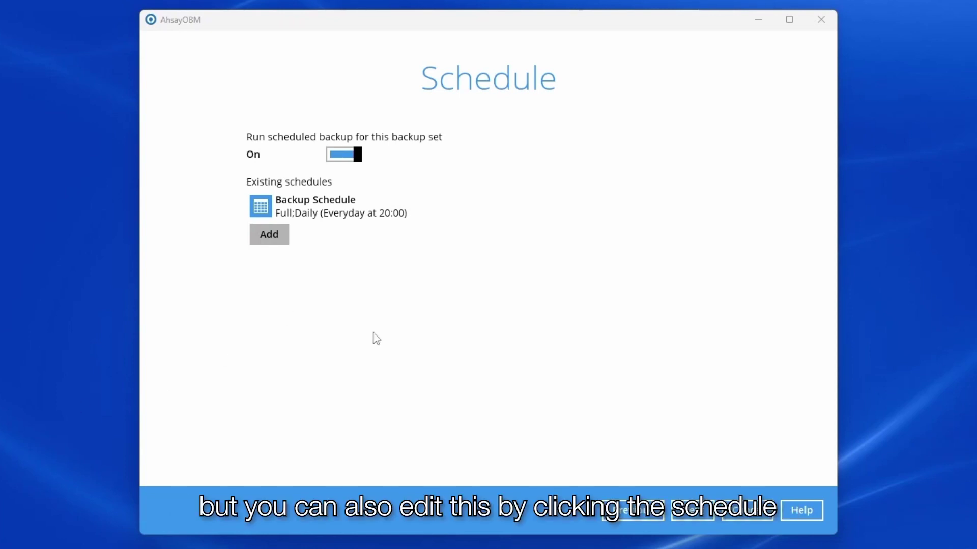
{"action": "left_click", "coordinate": [409, 209]}
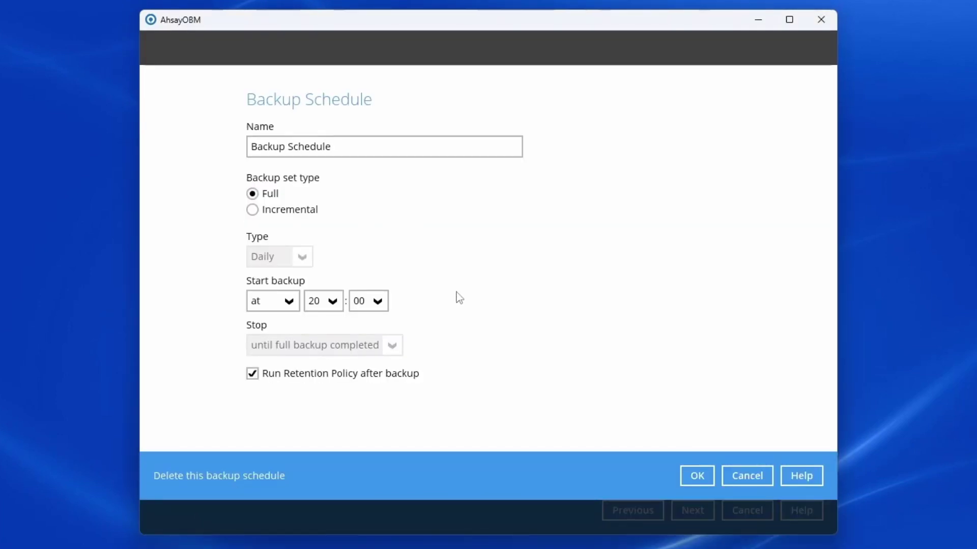
{"action": "left_click", "coordinate": [698, 474]}
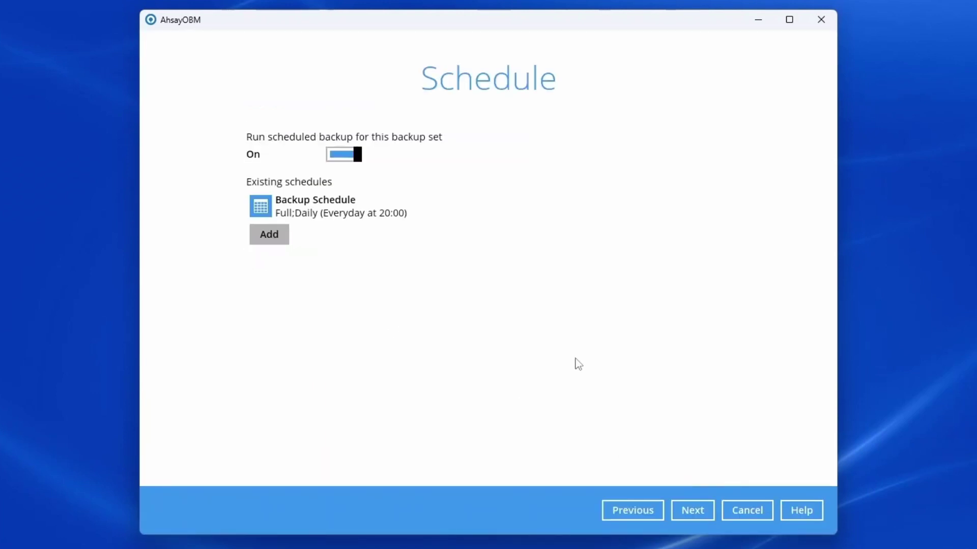
{"action": "left_click", "coordinate": [695, 516]}
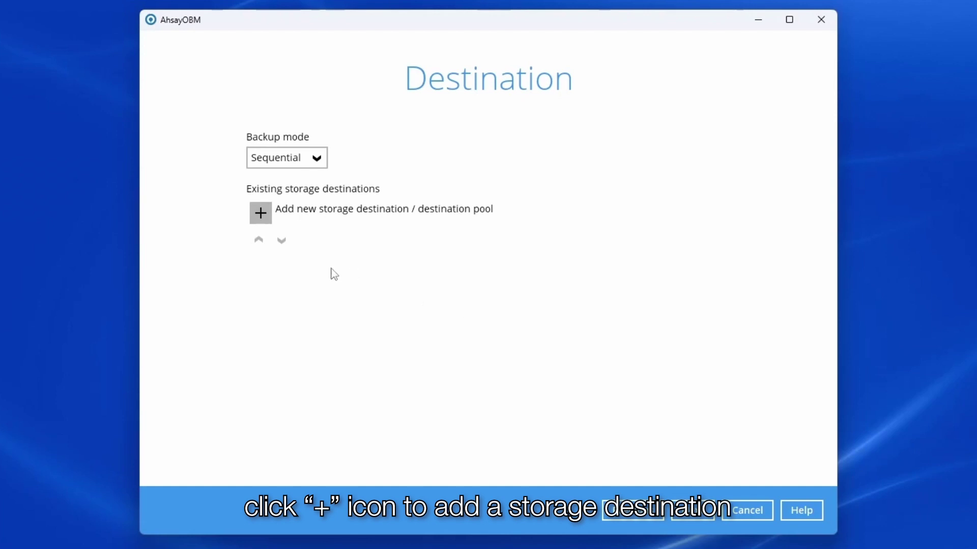
- Add an Ahsay Drive (China/Hong Kong) storage destination with Run Direct turned off
{"action": "left_click", "coordinate": [260, 213]}
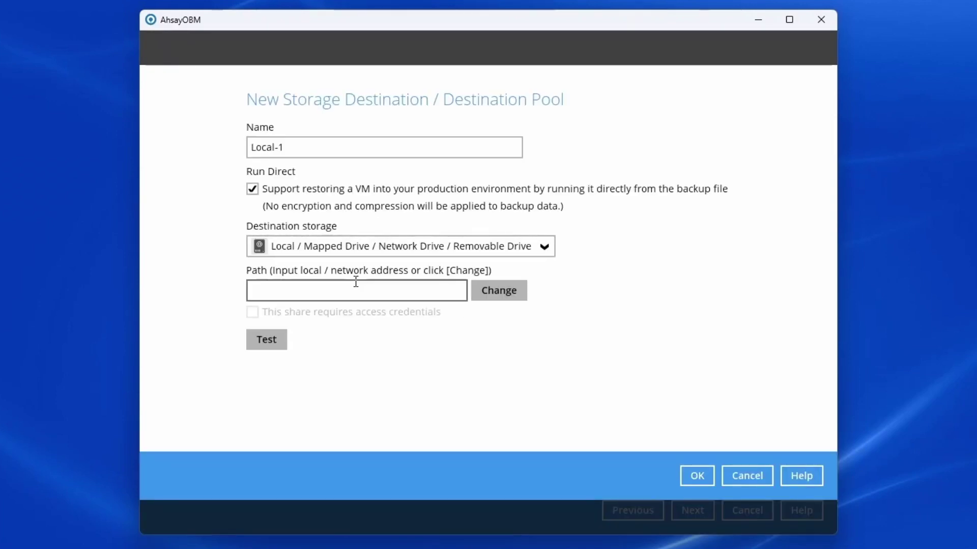
{"action": "left_click", "coordinate": [333, 247]}
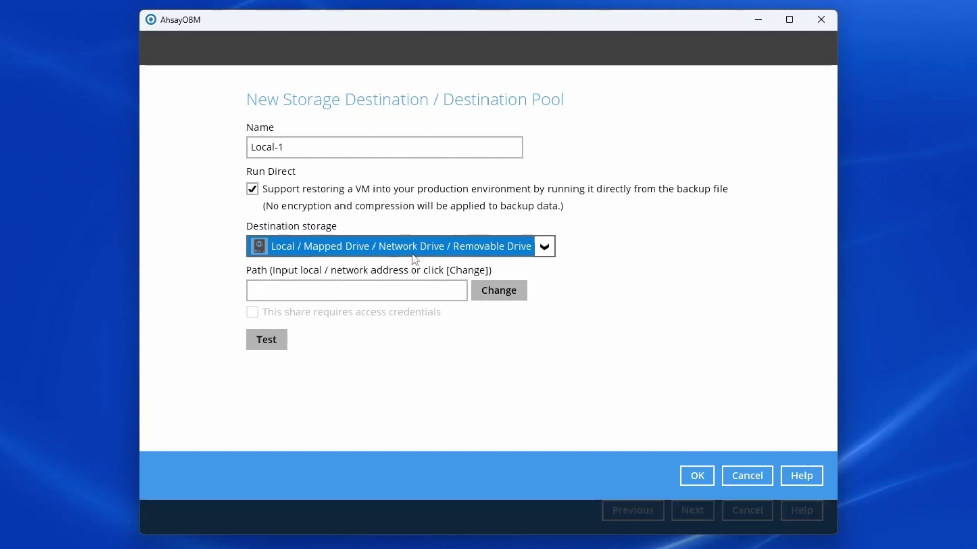
{"action": "left_click", "coordinate": [380, 249]}
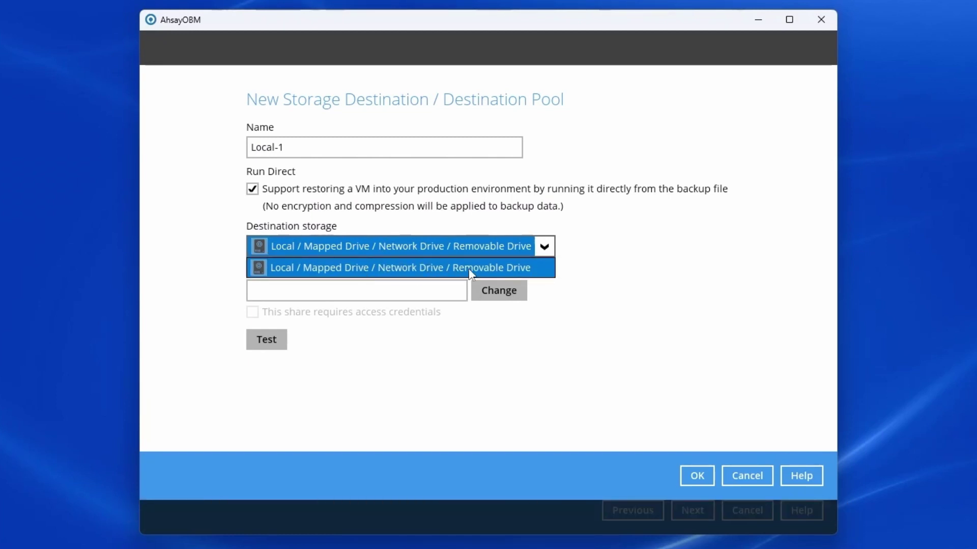
{"action": "left_click", "coordinate": [792, 222]}
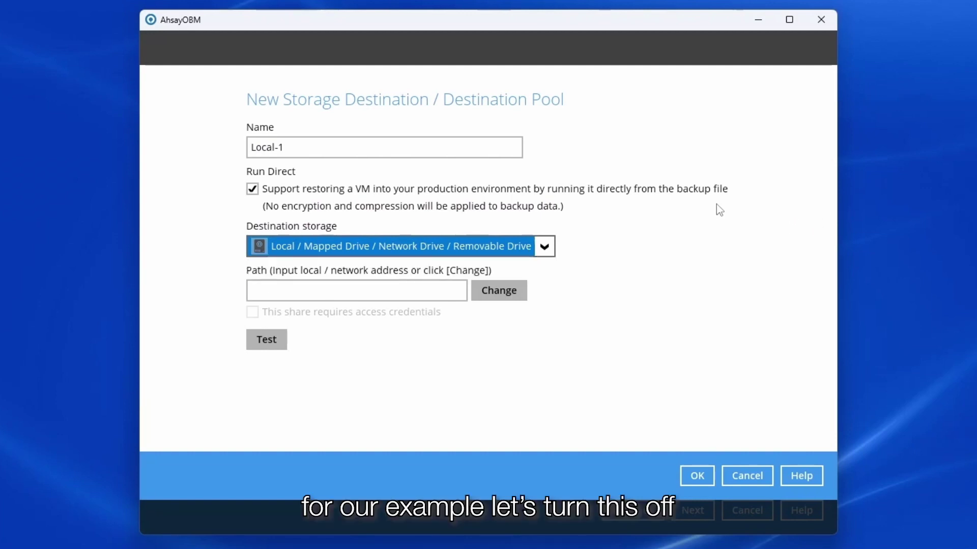
{"action": "left_click", "coordinate": [252, 189]}
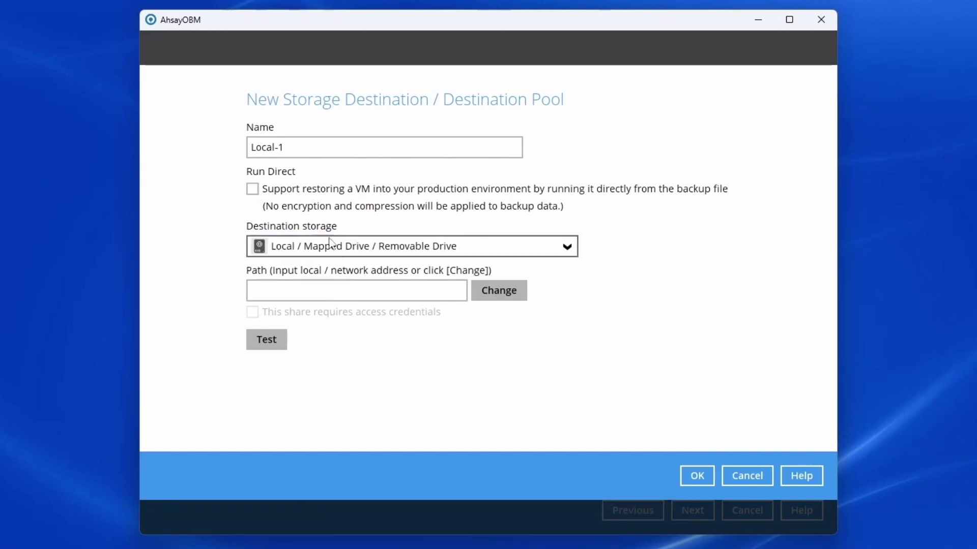
{"action": "left_click", "coordinate": [346, 246]}
{"action": "left_click", "coordinate": [348, 270]}
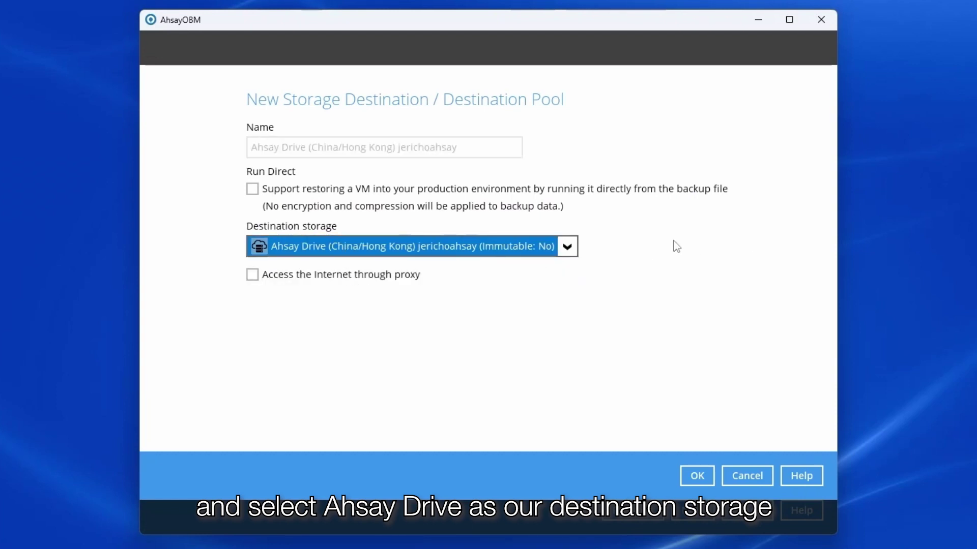
{"action": "left_click", "coordinate": [702, 480]}
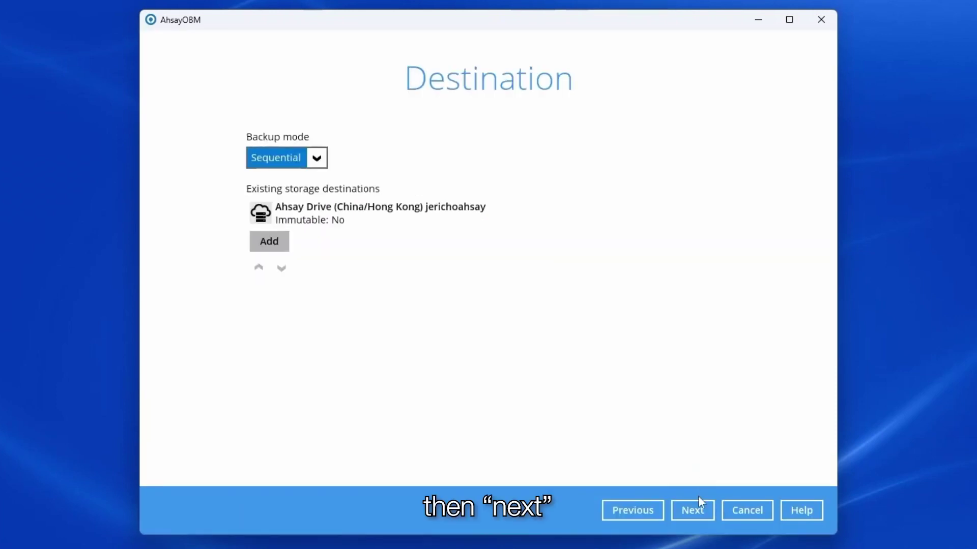
- Proceed past the Destination page, leaving Granular Restore off, to reach Encryption
{"action": "left_click", "coordinate": [698, 509]}
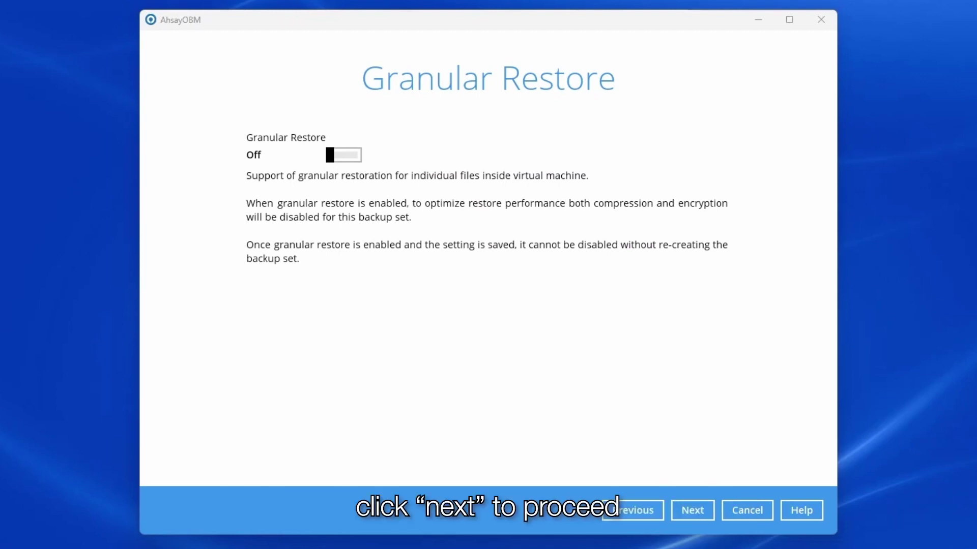
{"action": "left_click", "coordinate": [691, 515]}
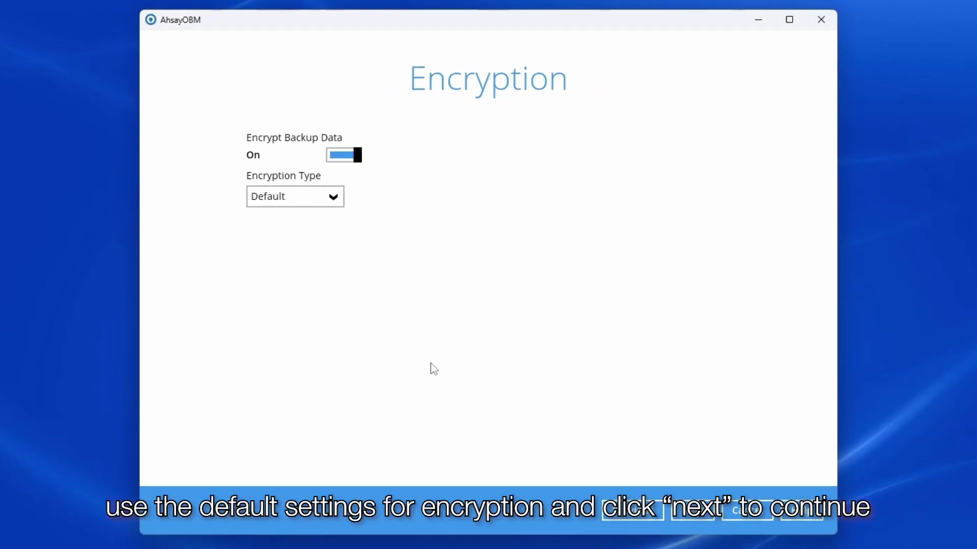
- Accept Default encryption and confirm the generated encryption key
{"action": "left_click", "coordinate": [691, 510]}
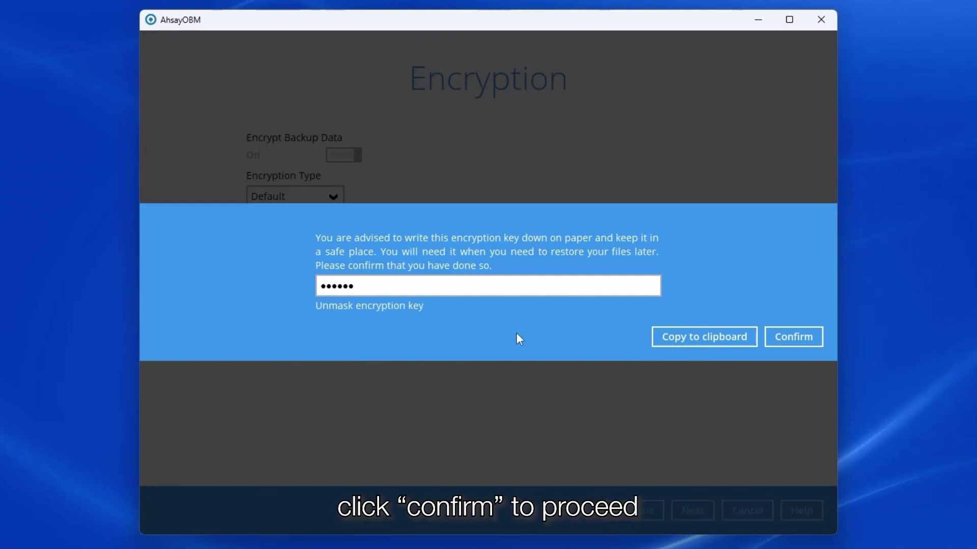
{"action": "left_click", "coordinate": [806, 342]}
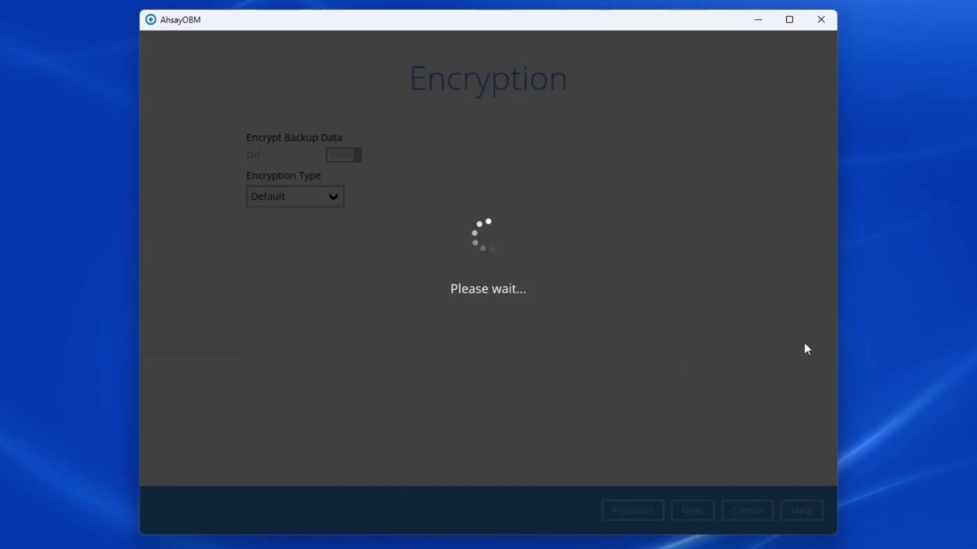